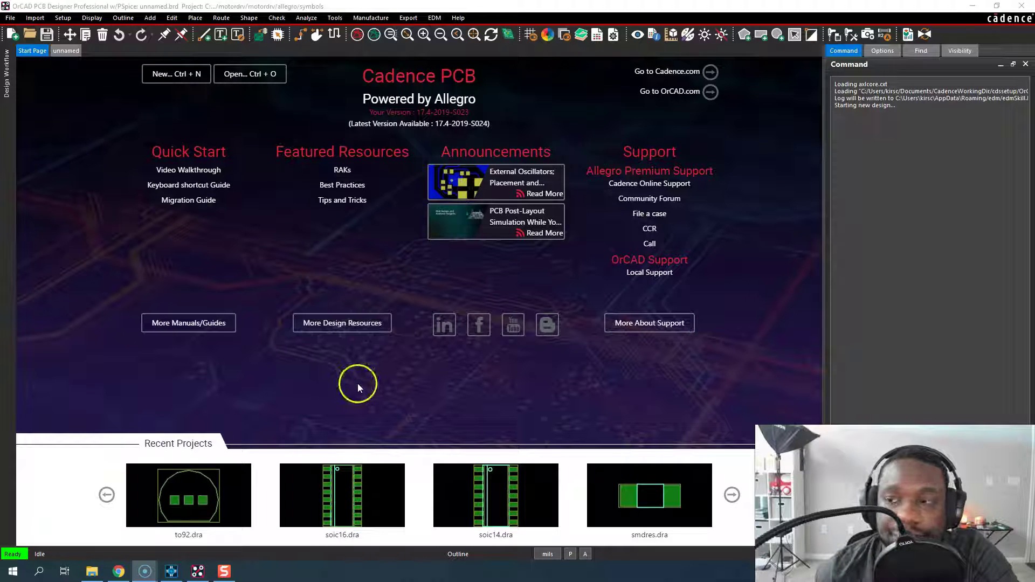
# Bring the OrCAD PCB Designer window to the front and open the File menu.
pyautogui.click(64, 138)
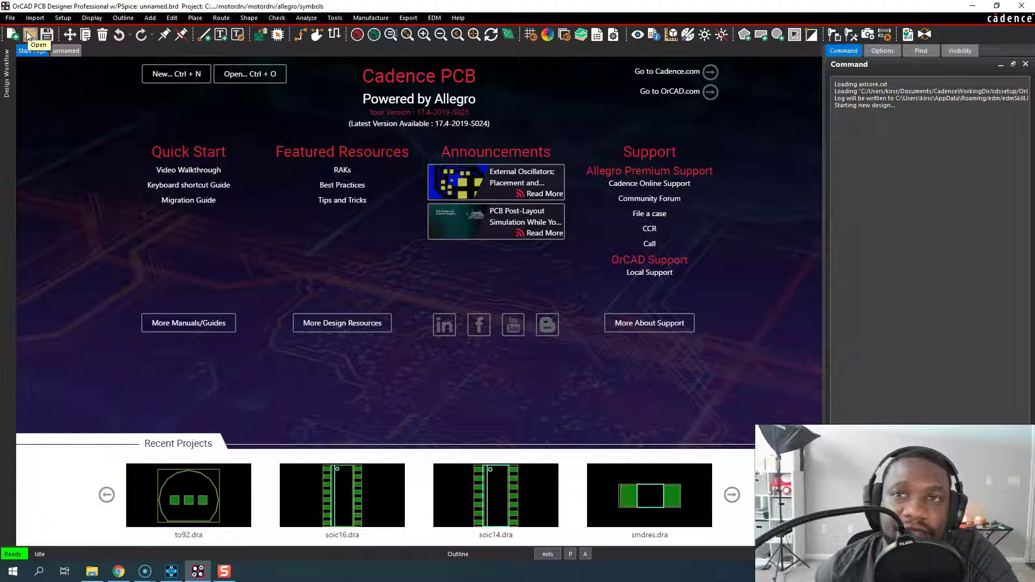
pyautogui.click(30, 36)
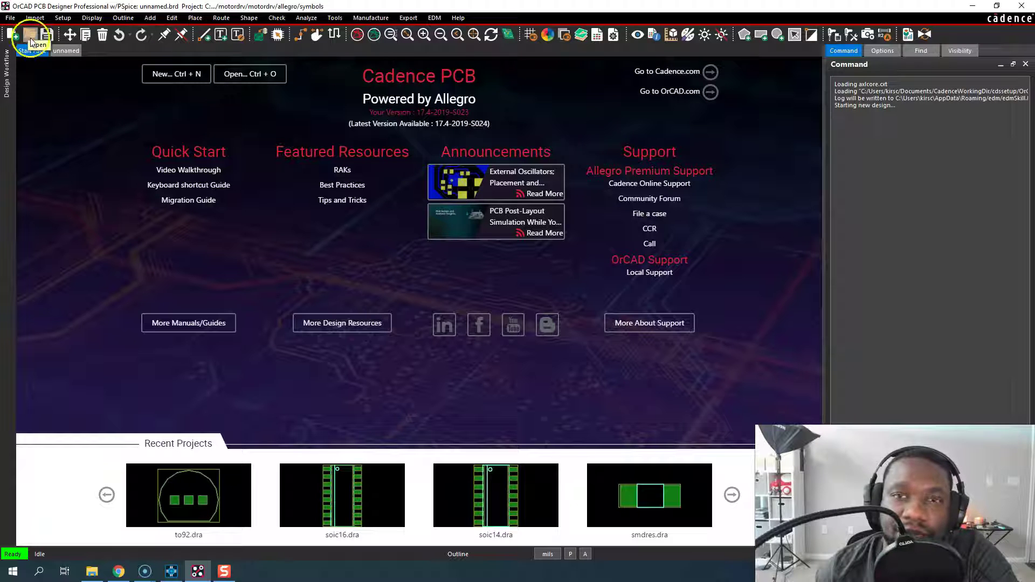
# Open motordrv2.brd from the motordrv\allegro folder.
pyautogui.click(10, 18)
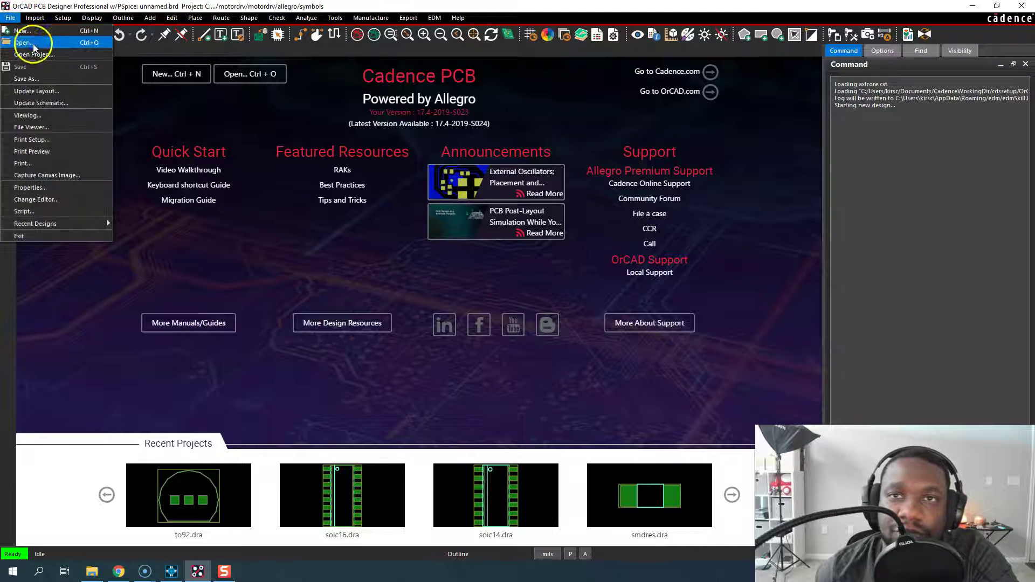
pyautogui.click(444, 293)
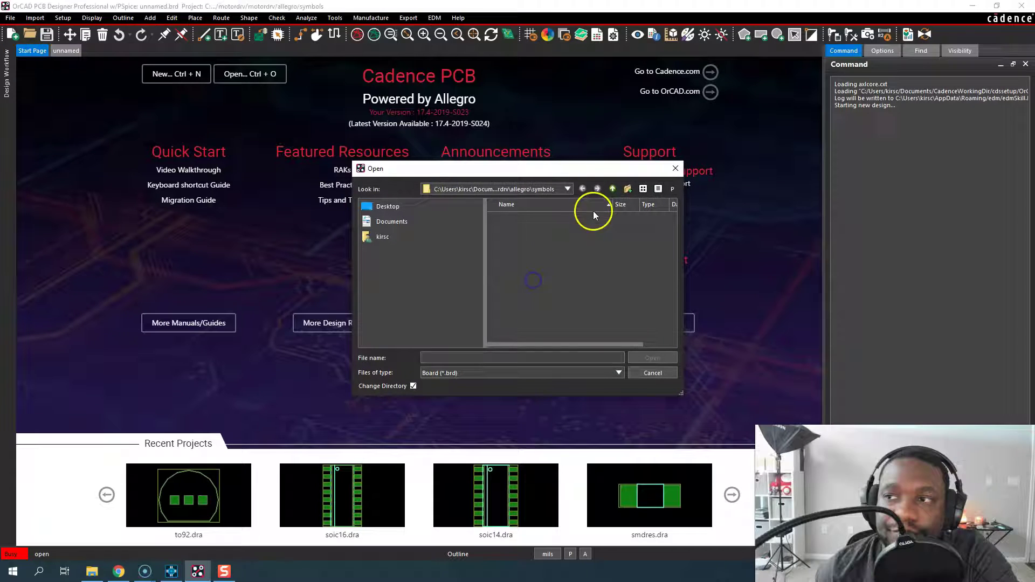
pyautogui.click(611, 190)
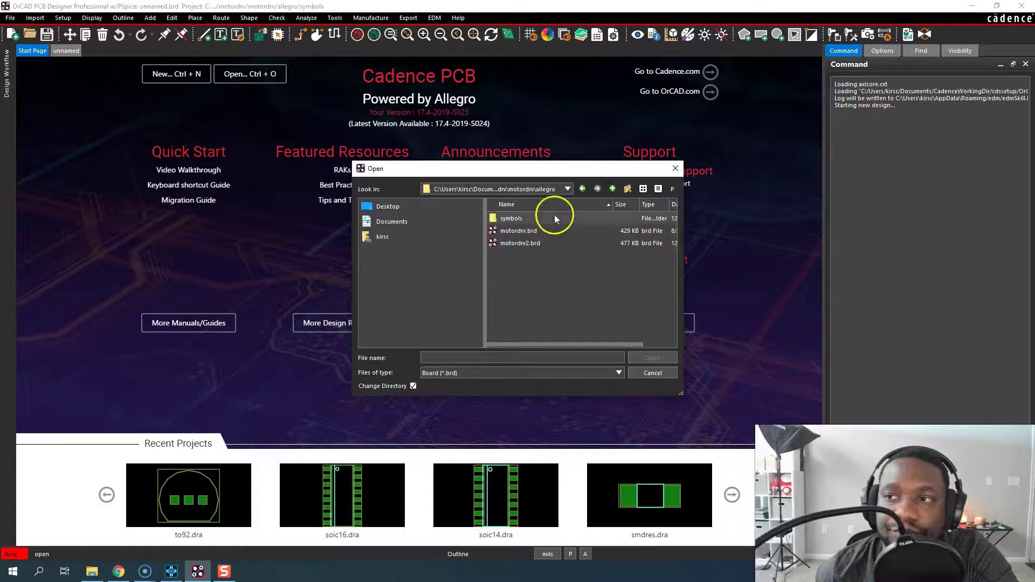
pyautogui.doubleClick(528, 247)
pyautogui.click(481, 250)
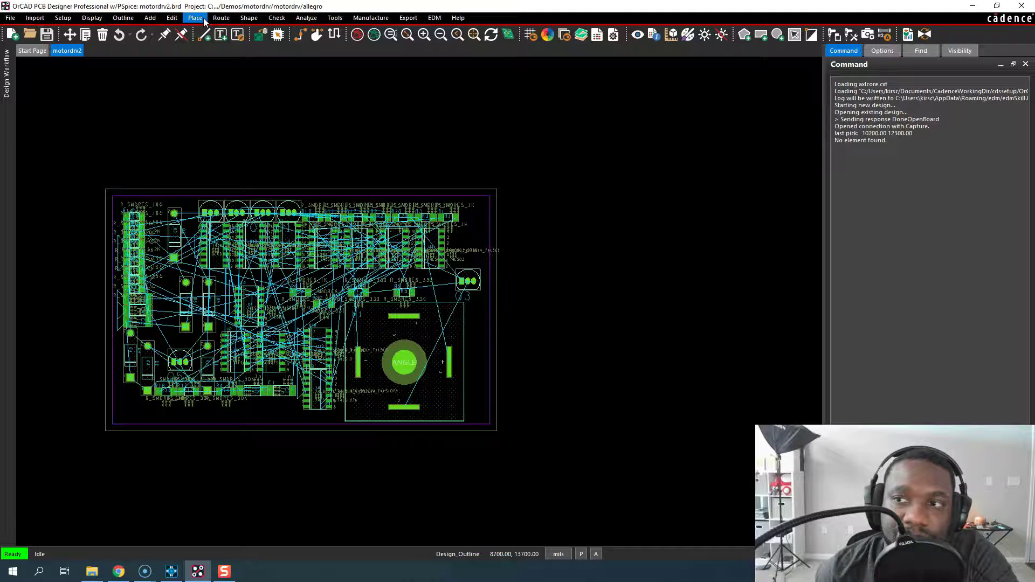
# Route a short top-layer trace near the top-right, add a via, and finish on the bottom layer.
pyautogui.click(300, 35)
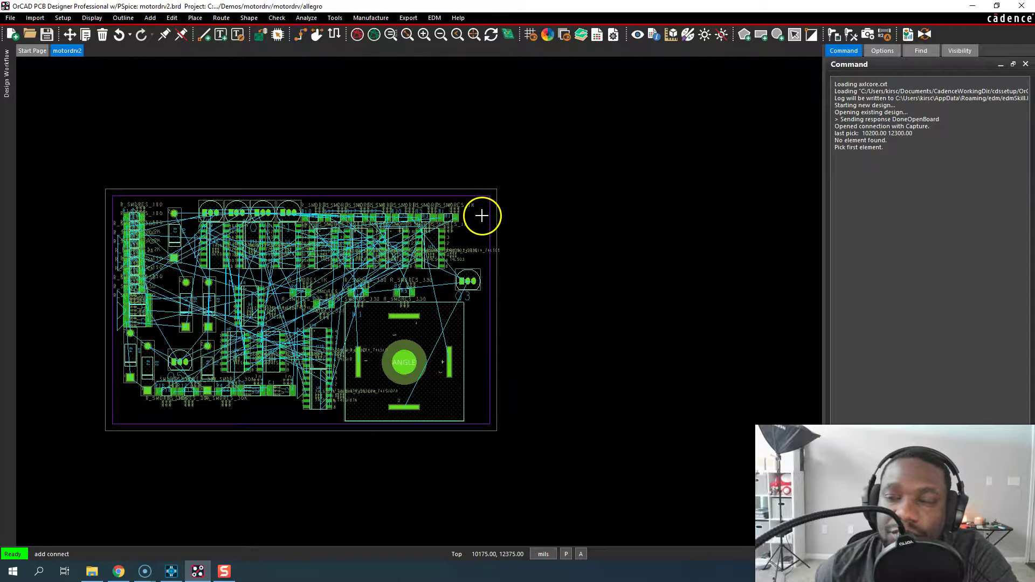
pyautogui.scroll(3, 482, 216)
pyautogui.click(451, 204)
pyautogui.click(461, 279)
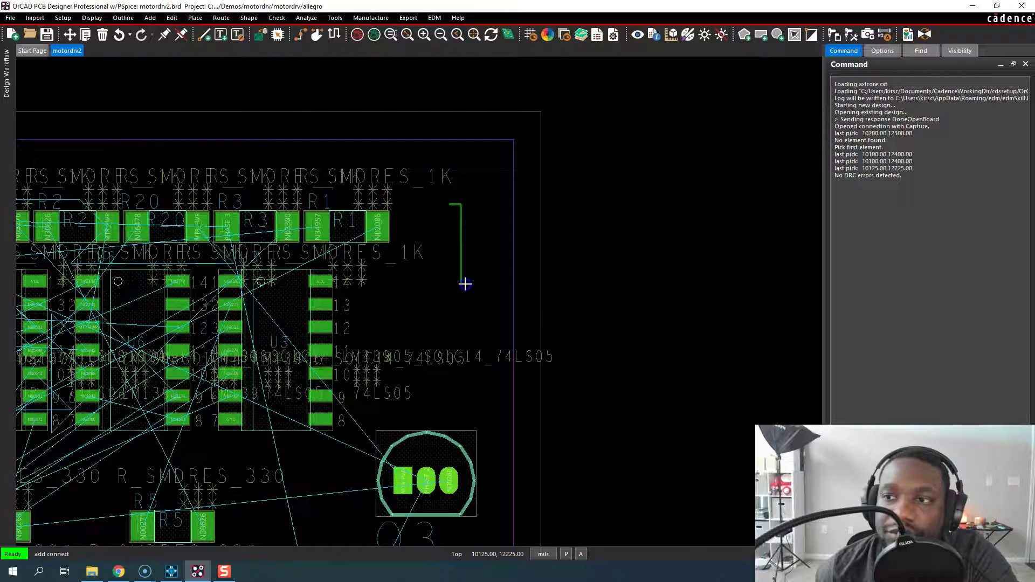
pyautogui.rightClick(467, 285)
pyautogui.click(491, 351)
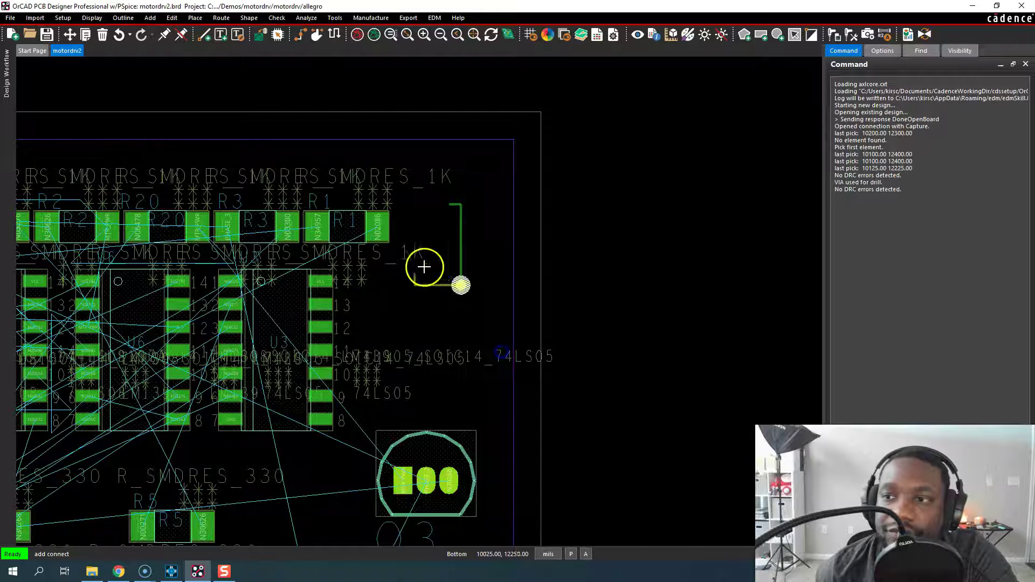
pyautogui.click(426, 298)
pyautogui.rightClick(427, 298)
pyautogui.click(431, 298)
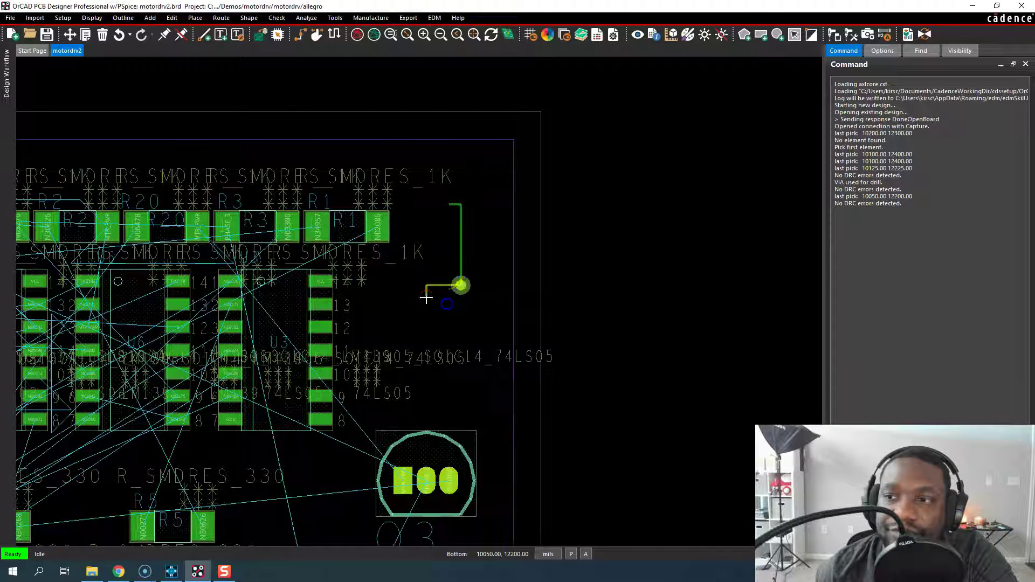
# Zoom in on the new via and bring up its context menu.
pyautogui.rightClick(470, 227)
pyautogui.moveTo(484, 234)
pyautogui.click(518, 192)
pyautogui.scroll(4, 481, 296)
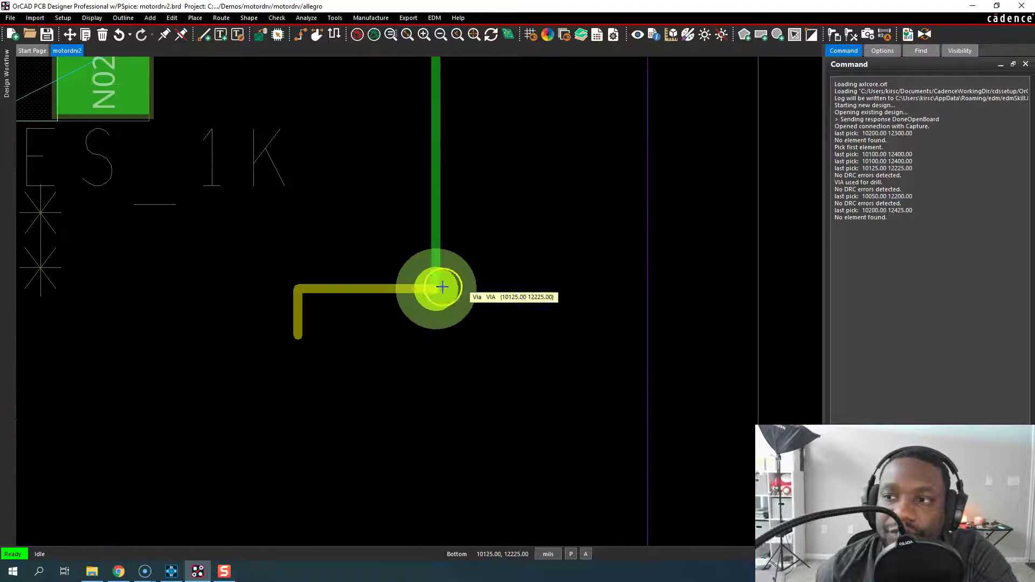
pyautogui.rightClick(446, 290)
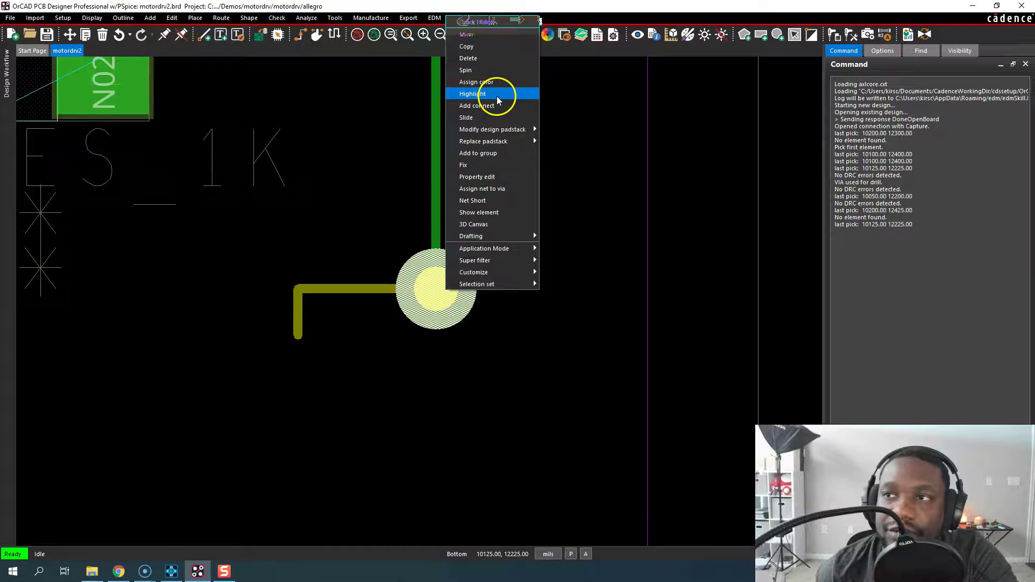
# Show the via's details (VIA padstack, 13.00 plated drill), close the report and zoom out.
pyautogui.click(483, 211)
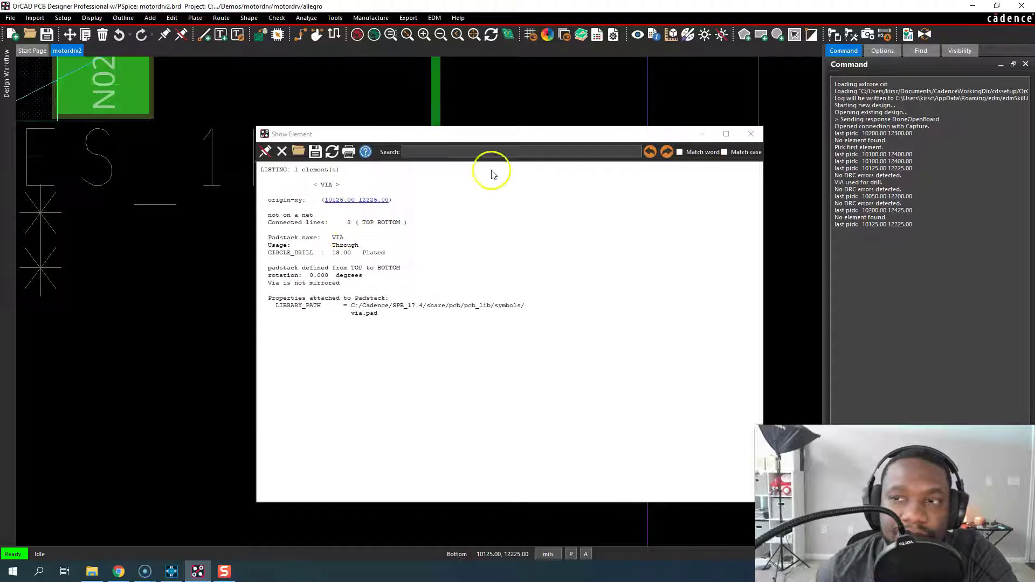
pyautogui.click(749, 135)
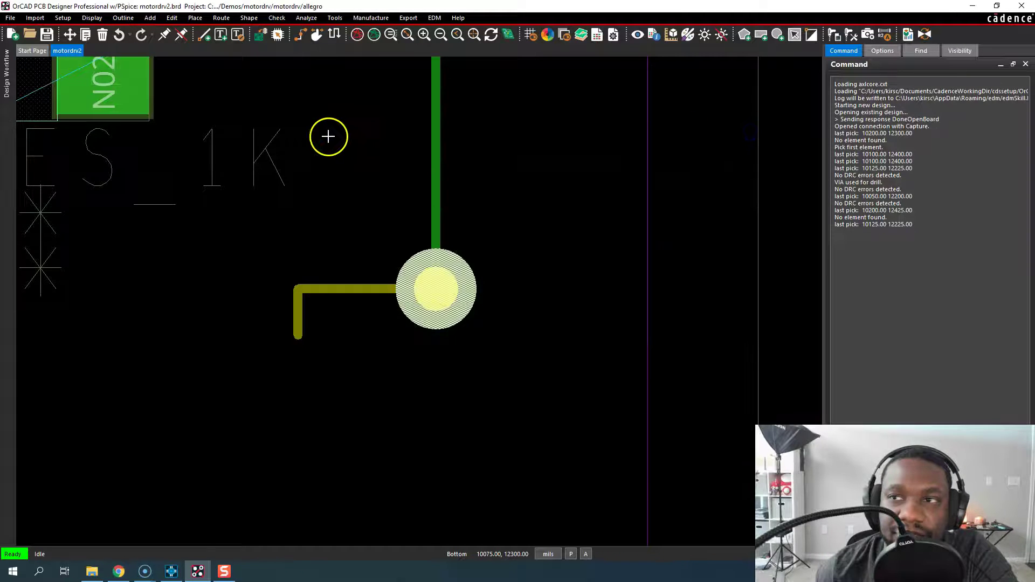
pyautogui.click(379, 144)
pyautogui.scroll(-2, 338, 275)
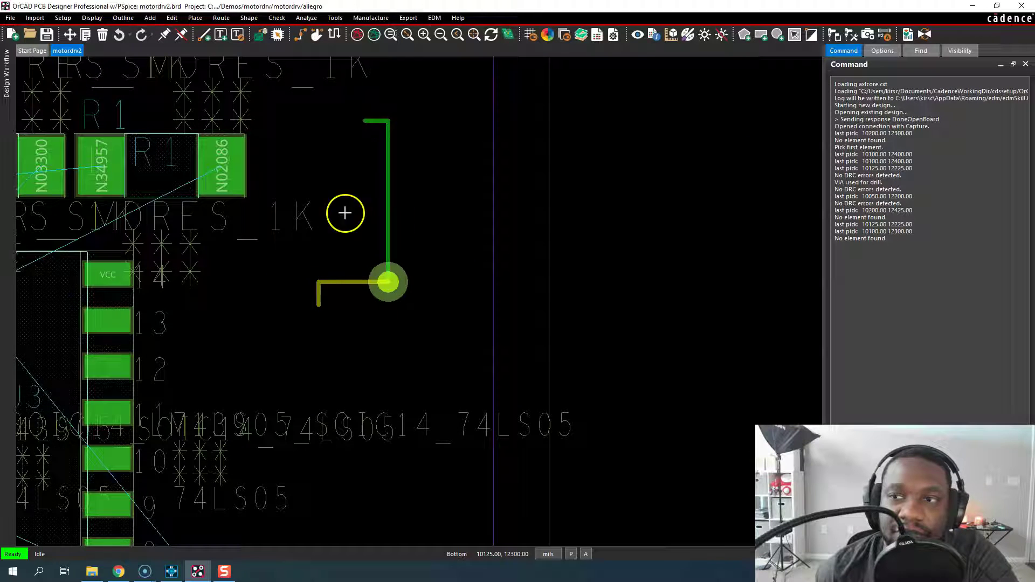
pyautogui.click(281, 308)
# Open User Preferences and select the Paths > Library category.
pyautogui.click(63, 18)
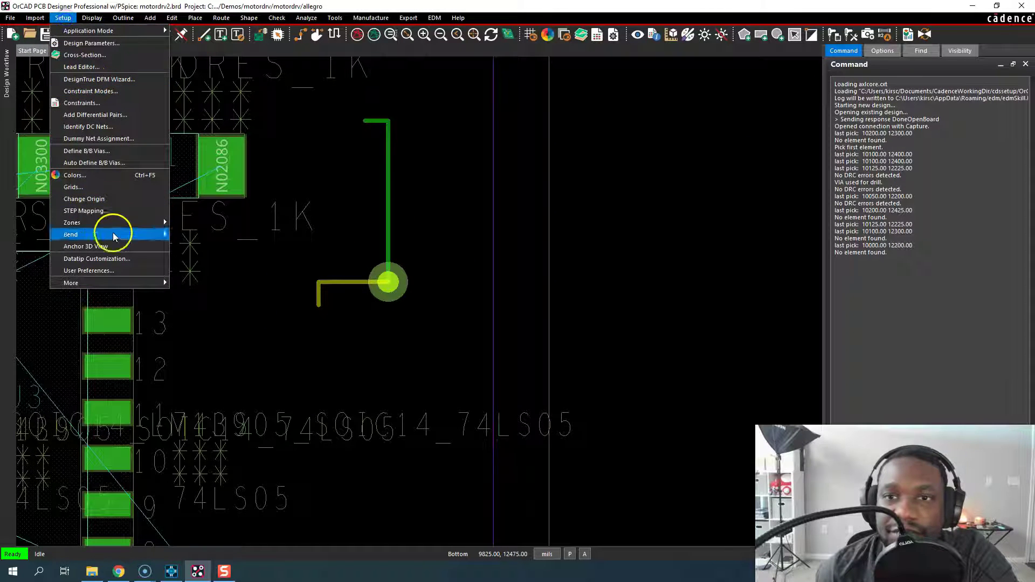
pyautogui.click(119, 272)
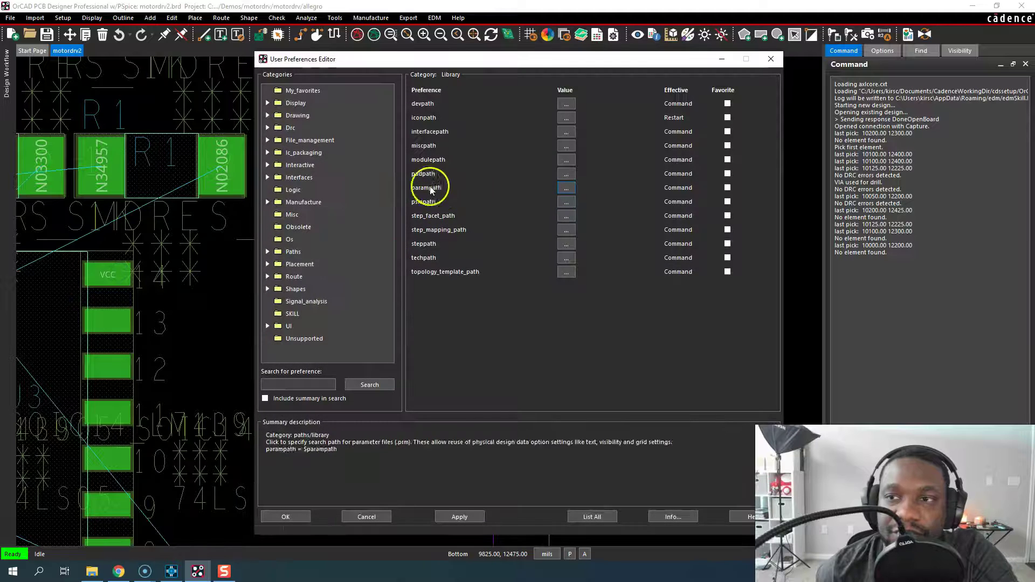
pyautogui.click(273, 251)
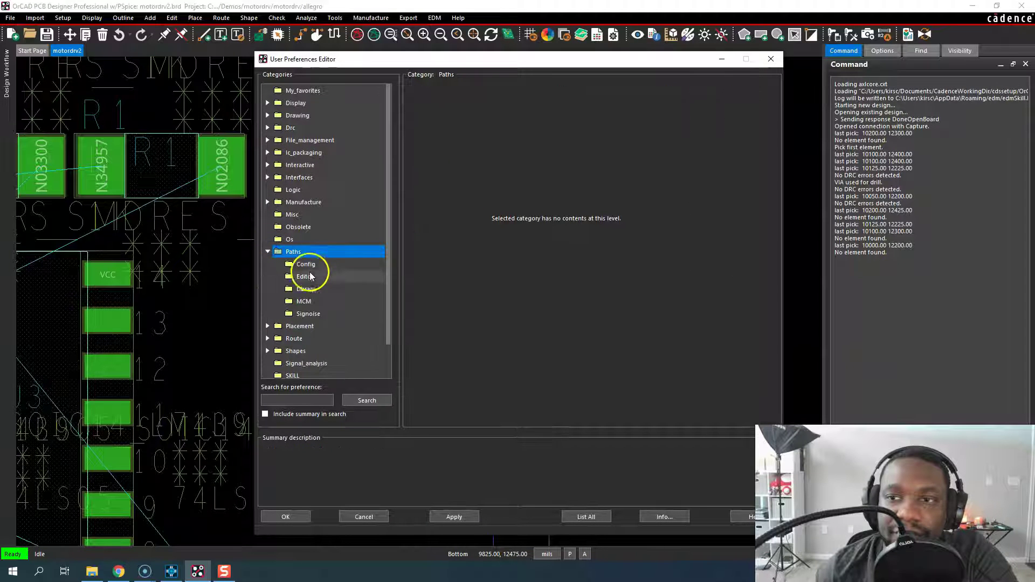
pyautogui.click(318, 289)
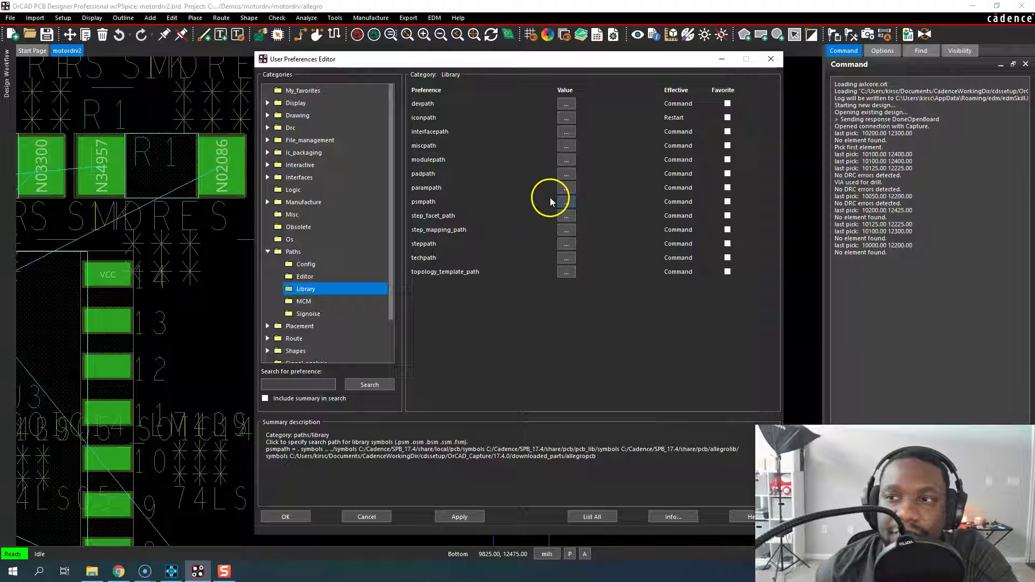
# Open the psmpath list, collapse it to $psmpath, browse without changes, then expand it again.
pyautogui.click(565, 201)
pyautogui.moveTo(529, 222); pyautogui.dragTo(413, 232)
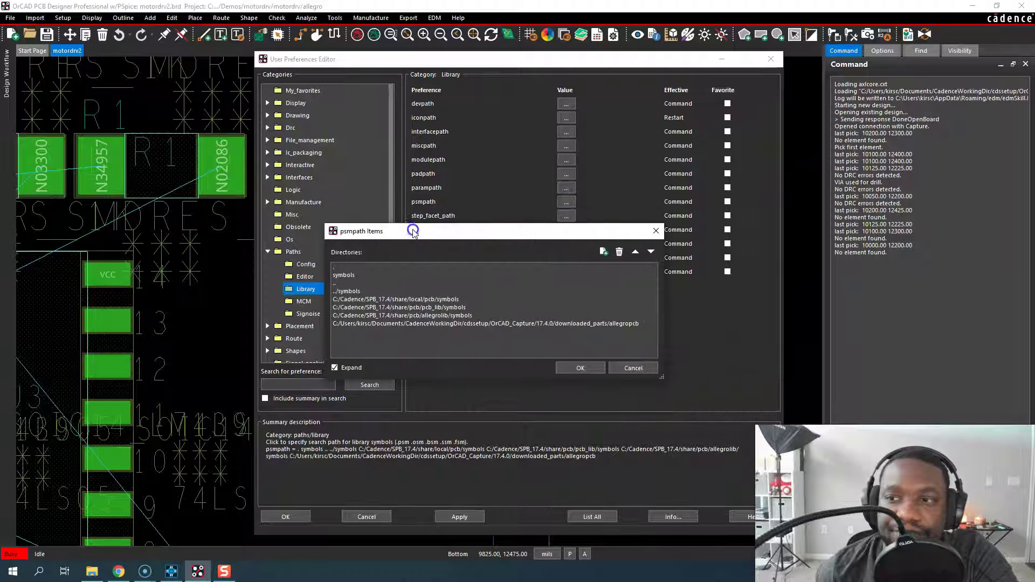
pyautogui.click(388, 283)
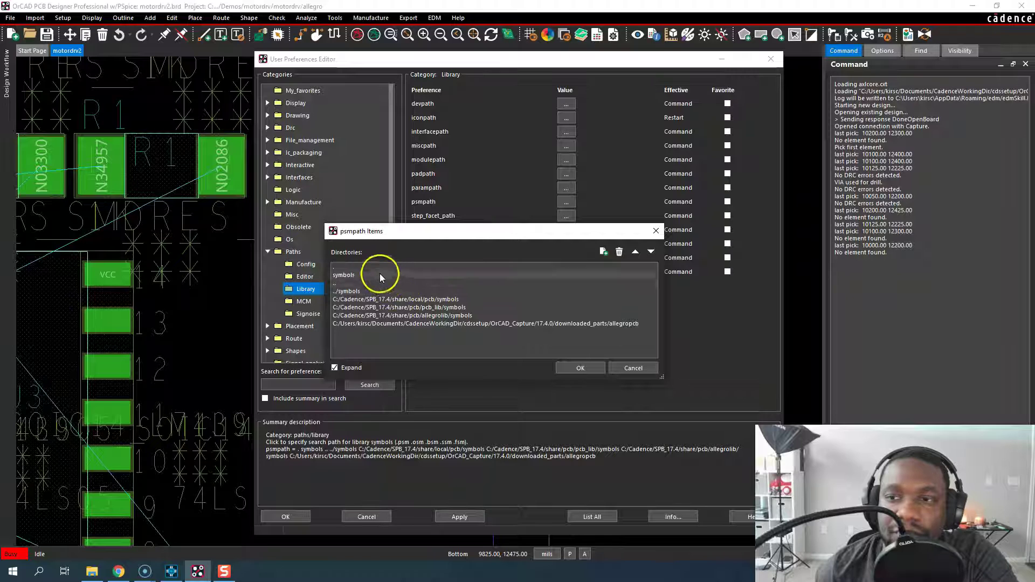
pyautogui.click(334, 367)
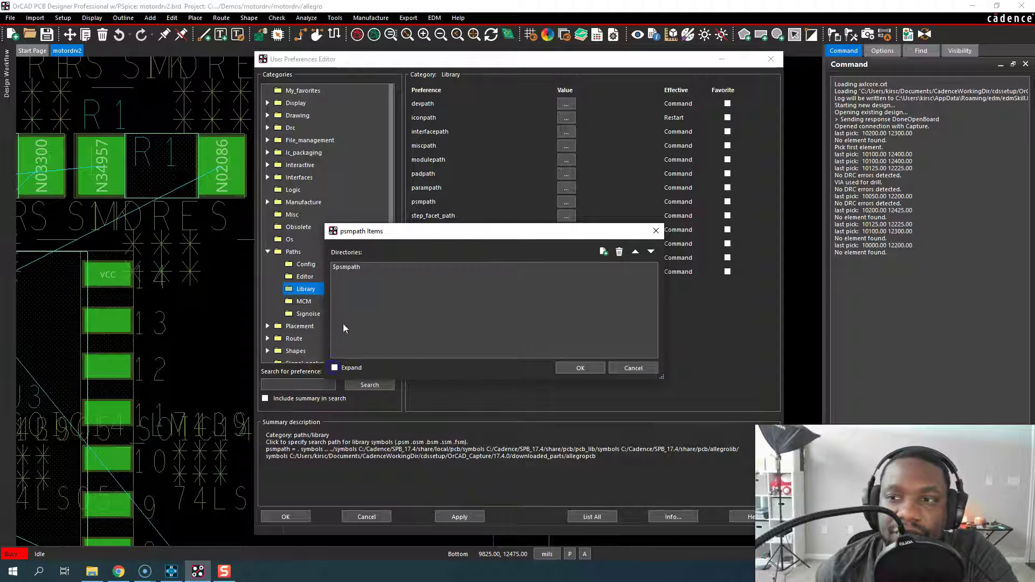
pyautogui.click(347, 266)
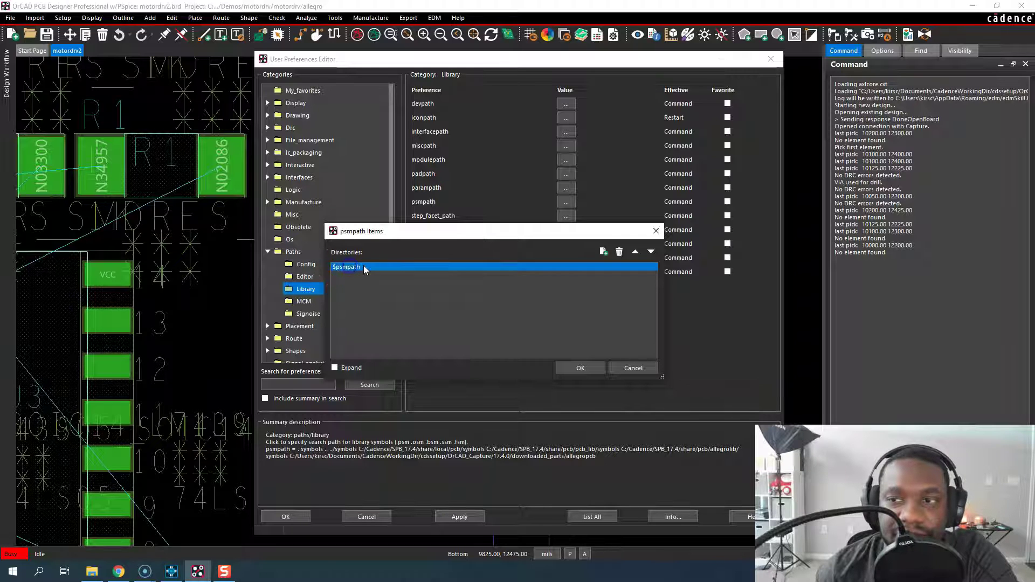
pyautogui.click(359, 267)
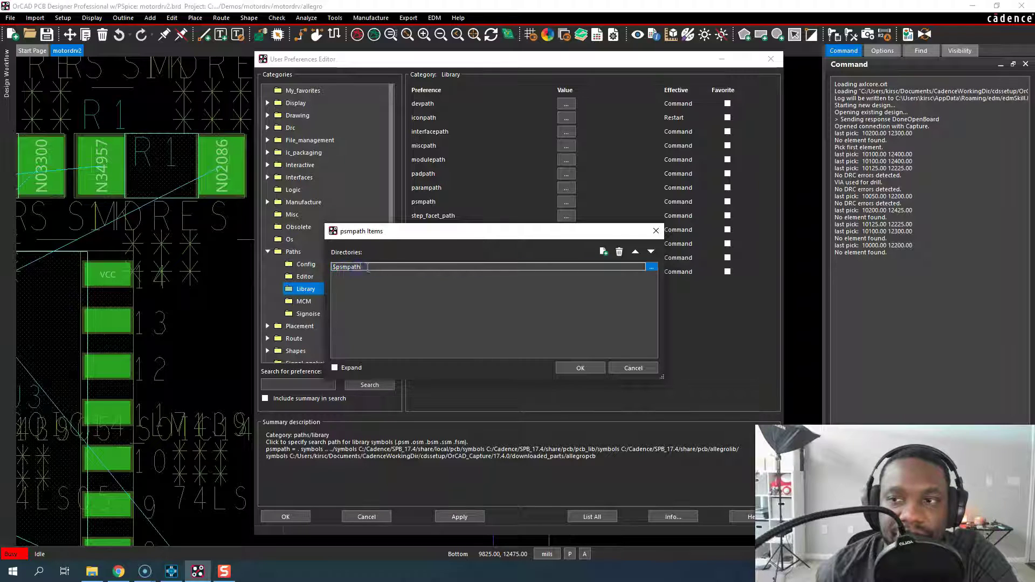
pyautogui.click(652, 267)
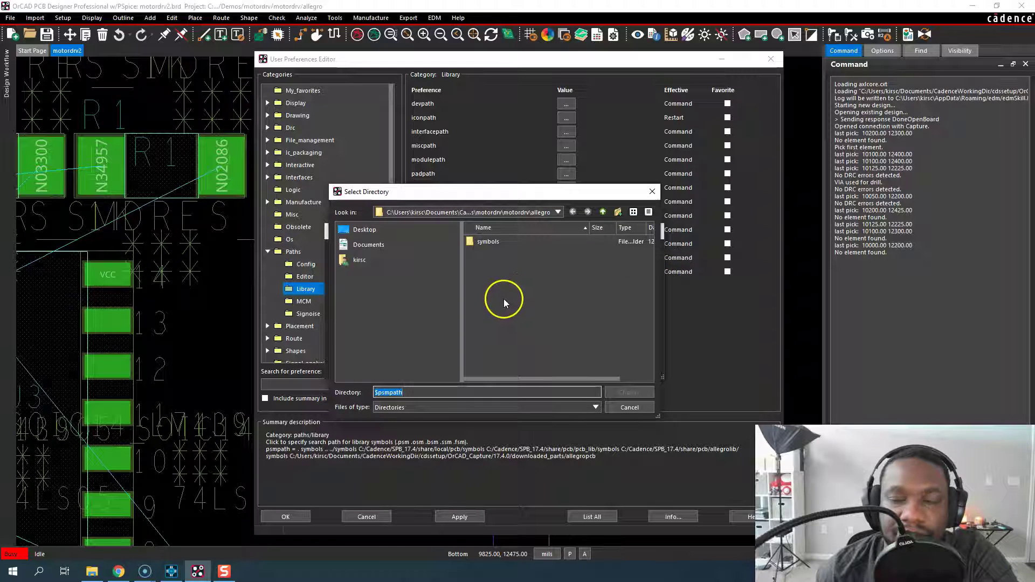
pyautogui.click(617, 406)
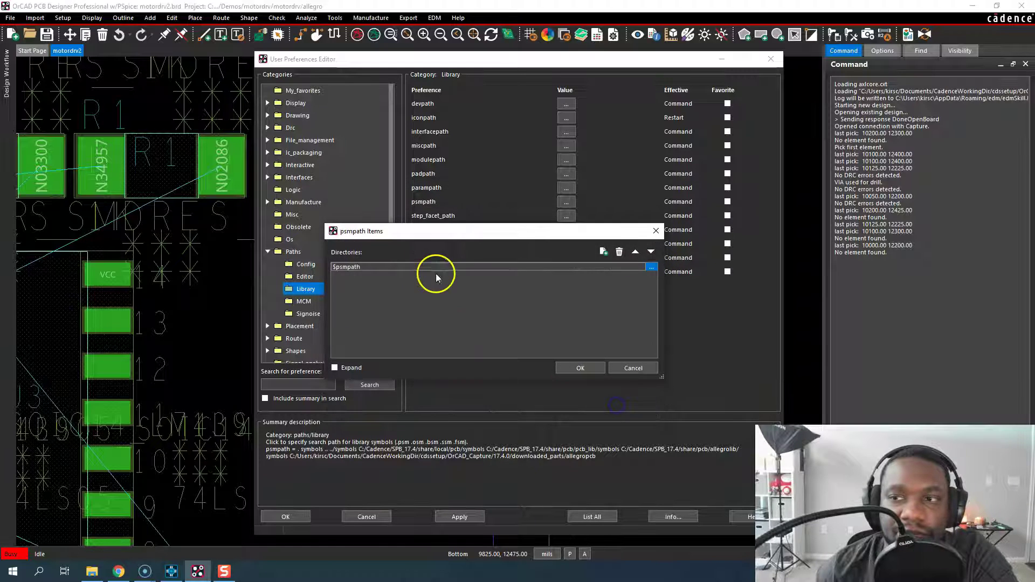
pyautogui.click(334, 368)
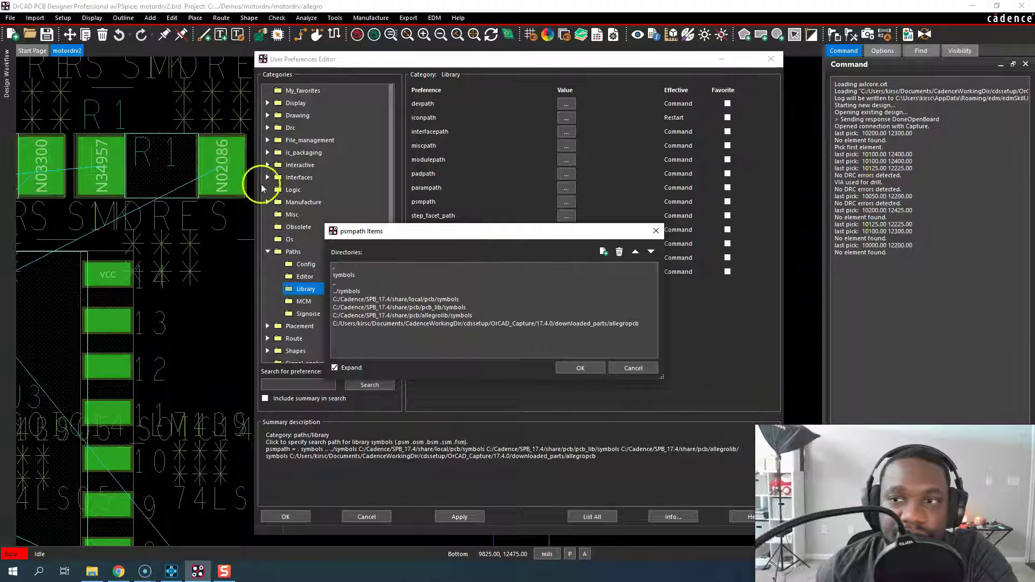
# Step through each psmpath directory: symbols, .., ../symbols, the local pcb symbols and the rest.
pyautogui.click(350, 274)
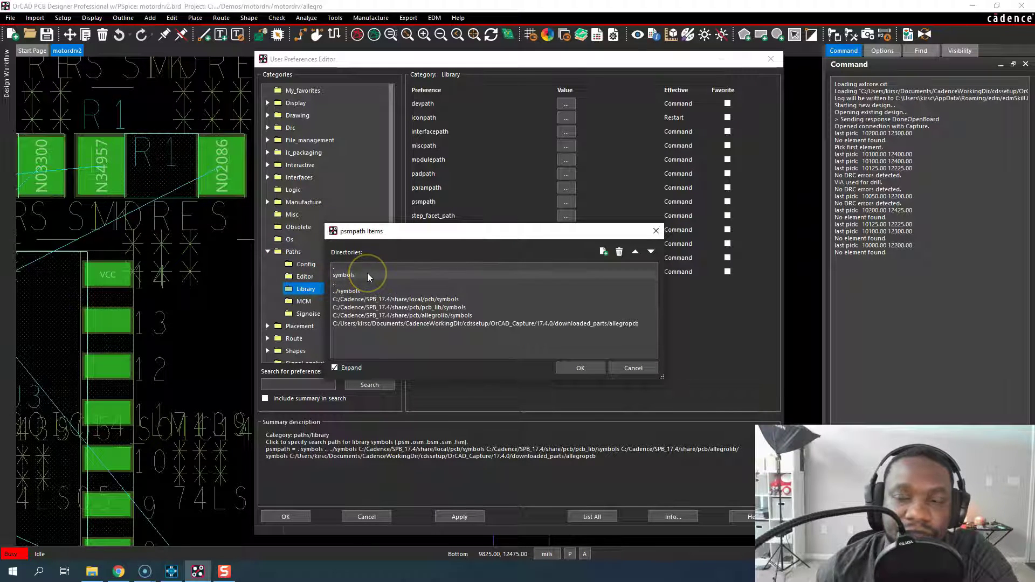
pyautogui.click(351, 276)
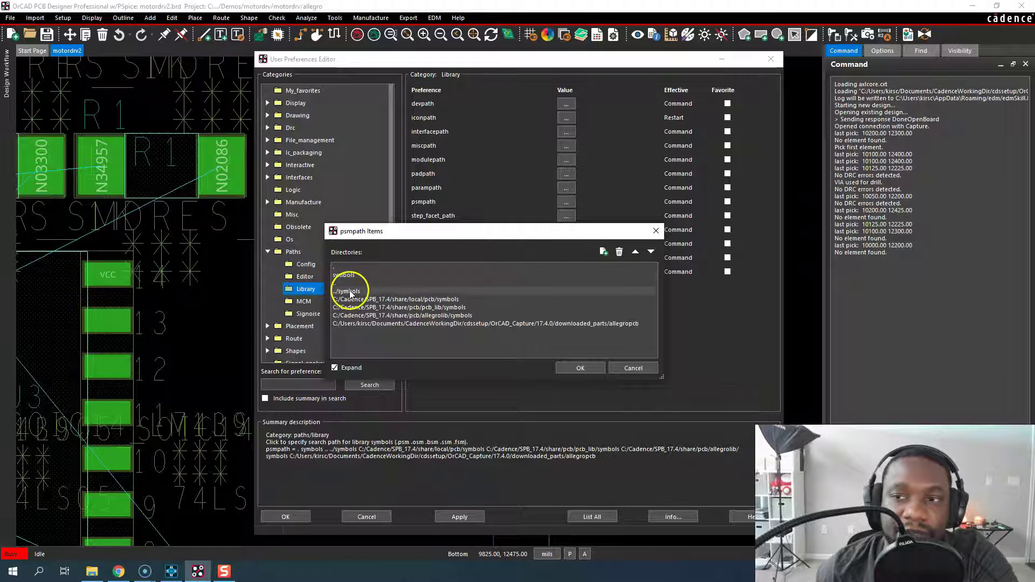
pyautogui.click(252, 252)
pyautogui.click(346, 283)
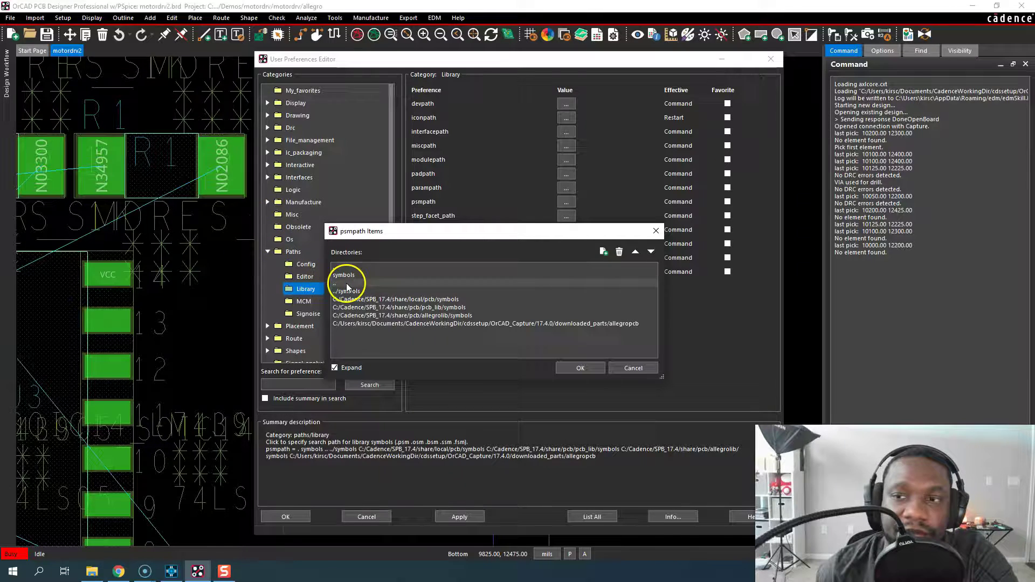
pyautogui.click(357, 291)
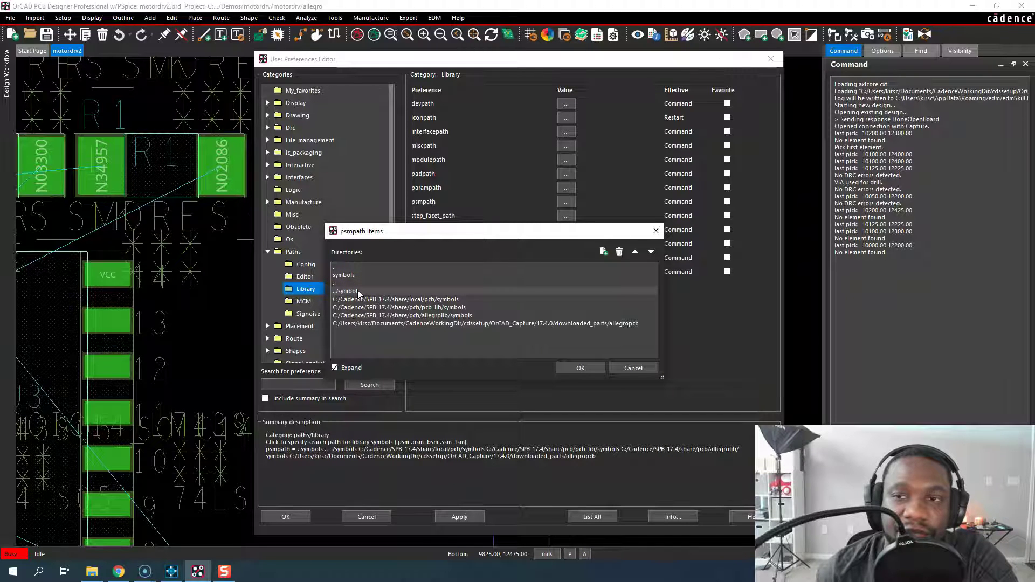
pyautogui.click(132, 89)
pyautogui.click(241, 196)
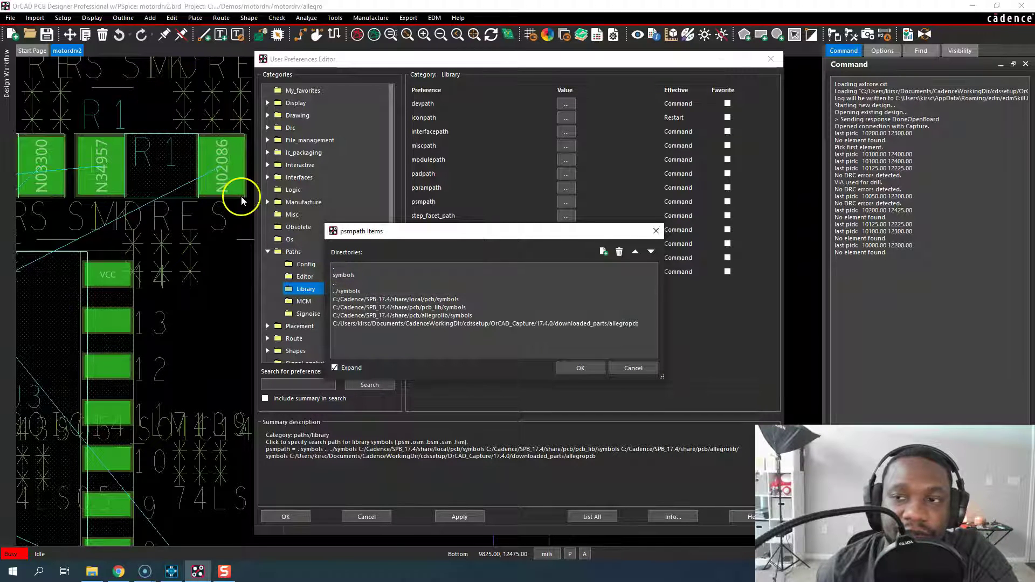
pyautogui.click(356, 292)
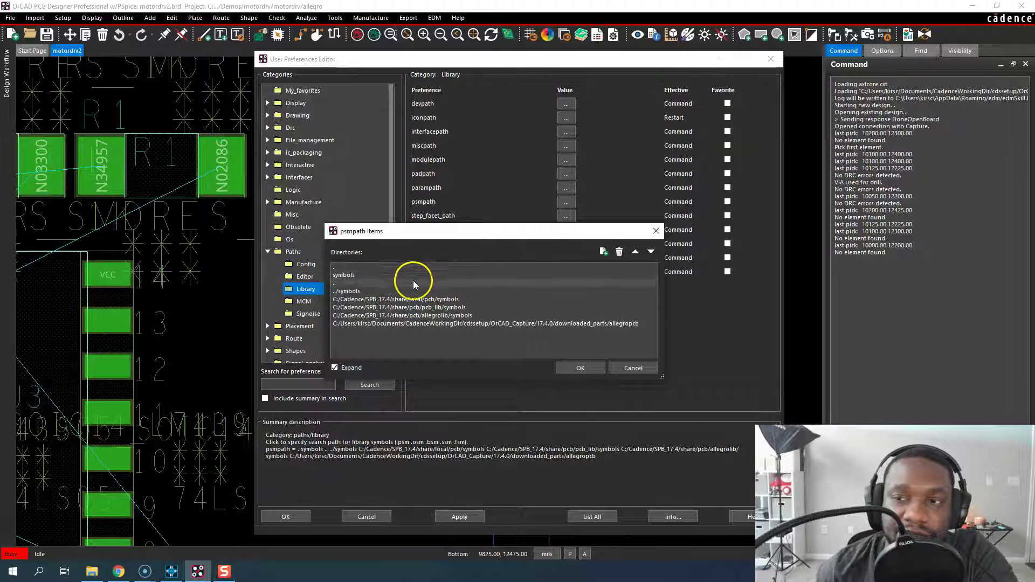
pyautogui.click(440, 300)
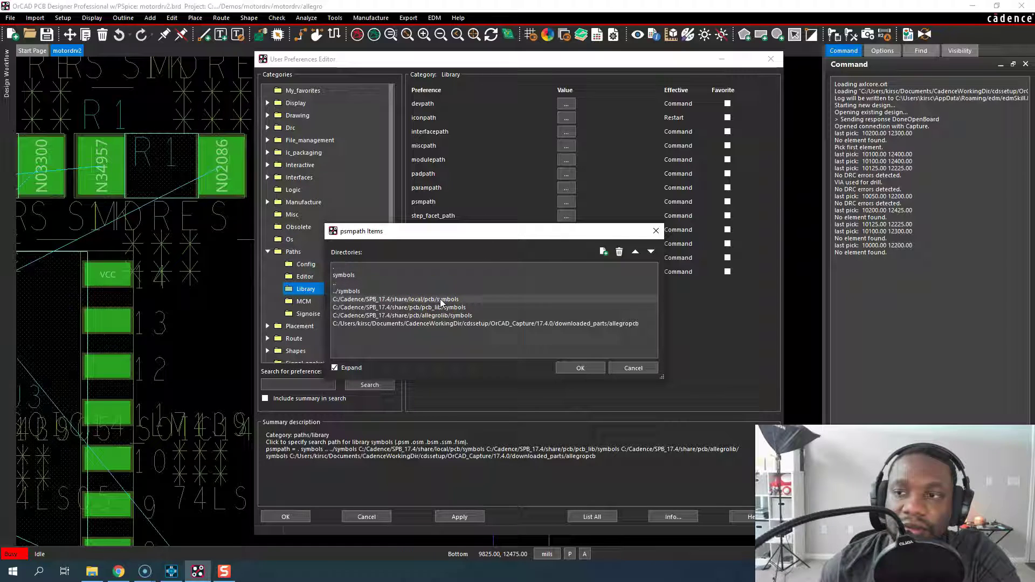
pyautogui.click(406, 301)
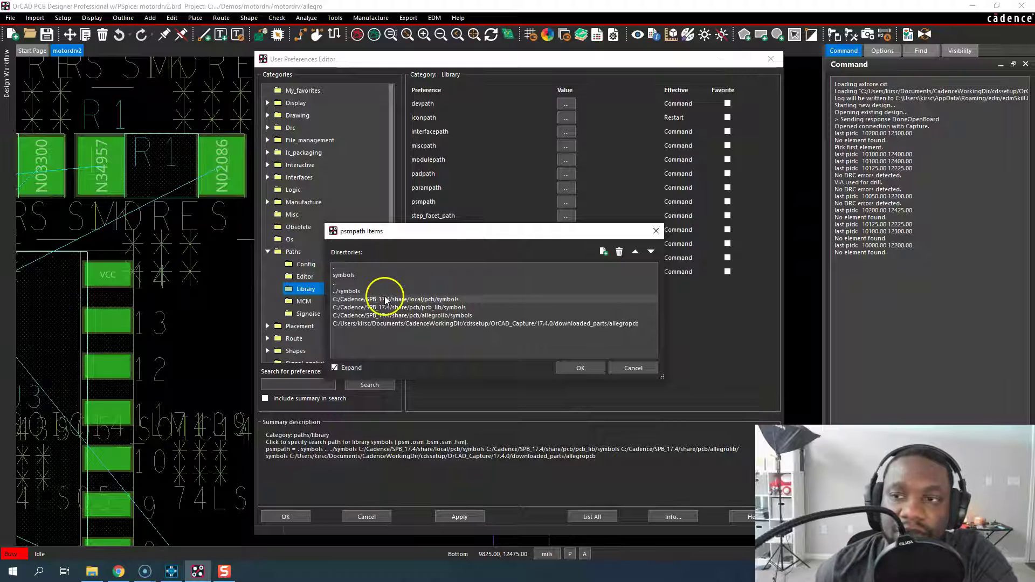
pyautogui.click(429, 306)
pyautogui.click(440, 315)
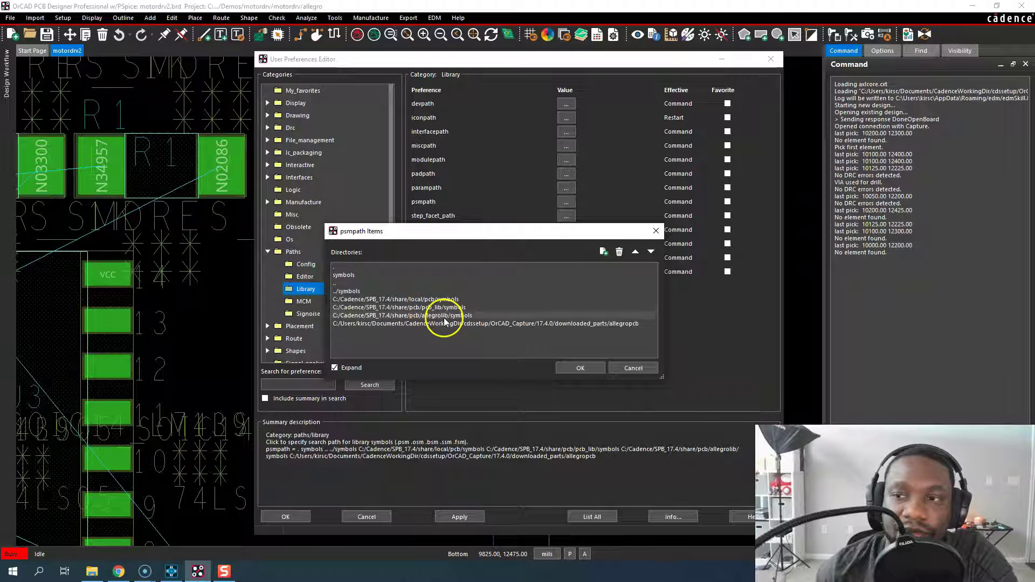
pyautogui.click(465, 324)
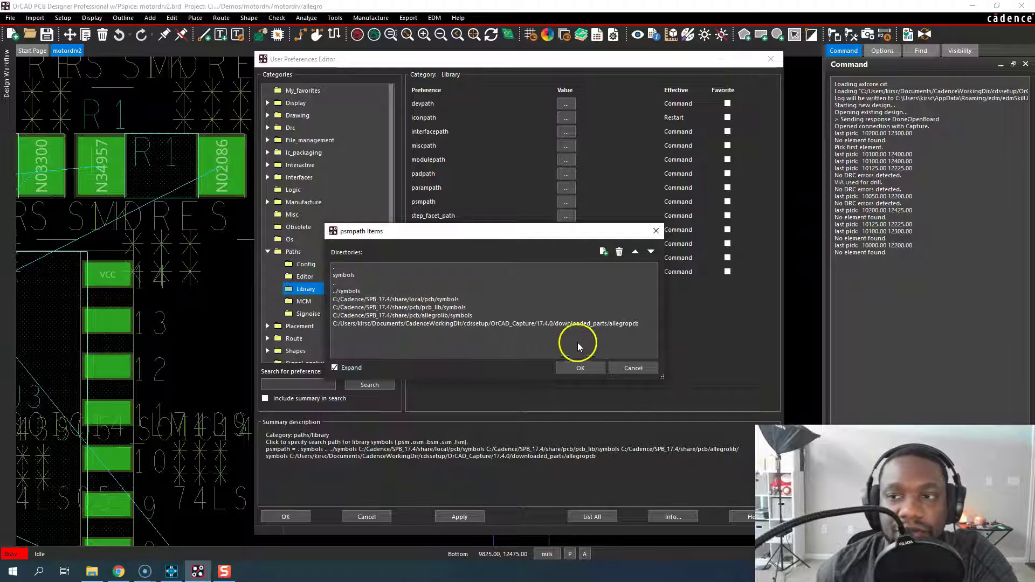
# Toggle Expand off and back on, then confirm the psmpath list with OK.
pyautogui.click(334, 367)
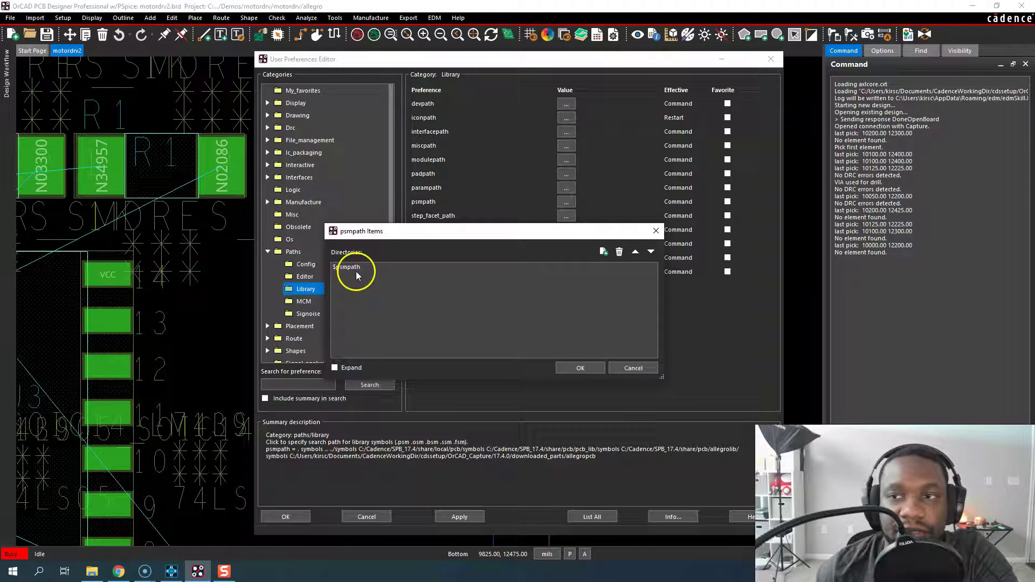
pyautogui.click(353, 267)
pyautogui.click(335, 368)
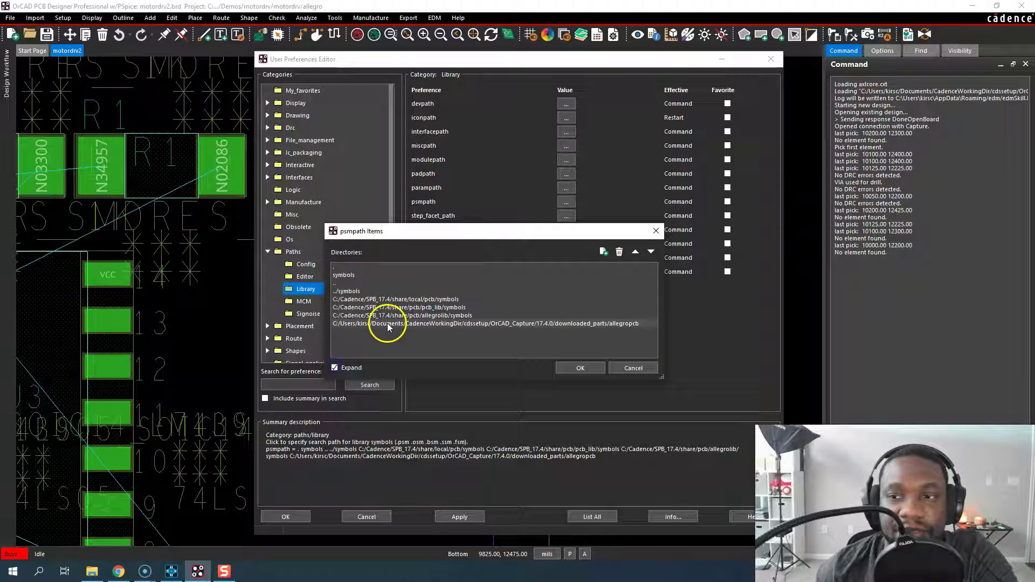
pyautogui.click(578, 369)
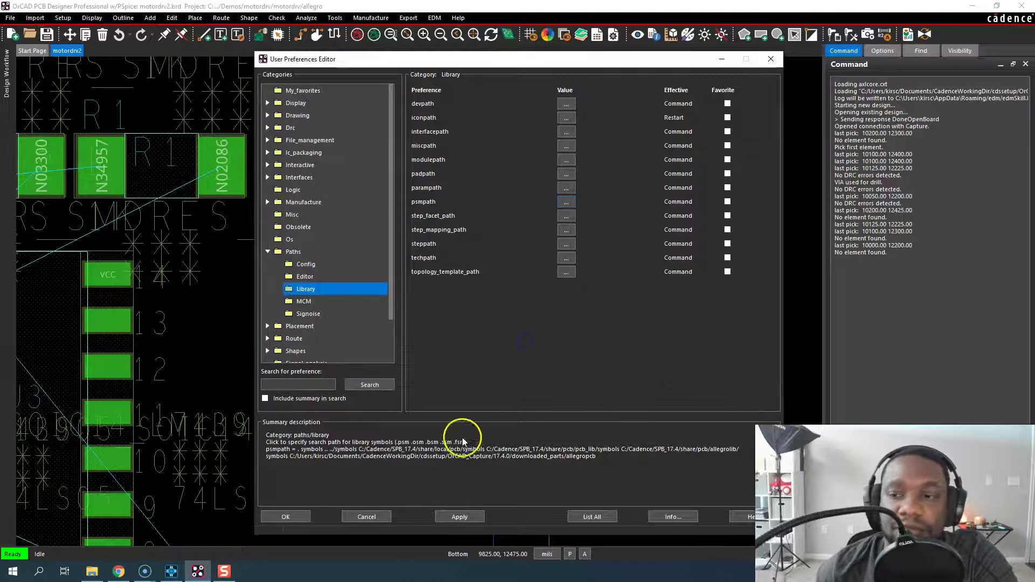
# Cancel the User Preferences Editor and click empty areas of the motordrv2 board.
pyautogui.click(348, 517)
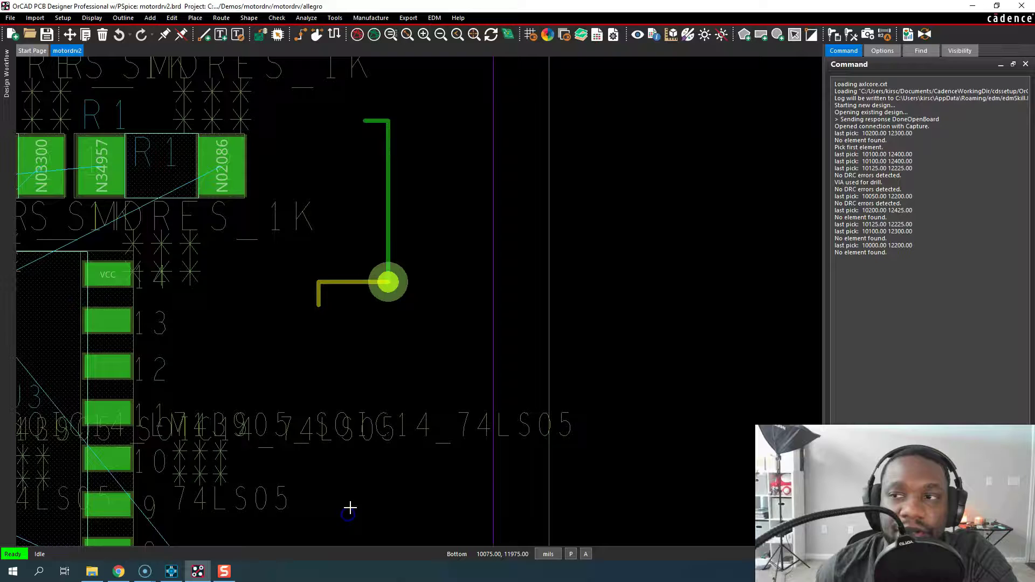
pyautogui.click(362, 175)
pyautogui.click(356, 156)
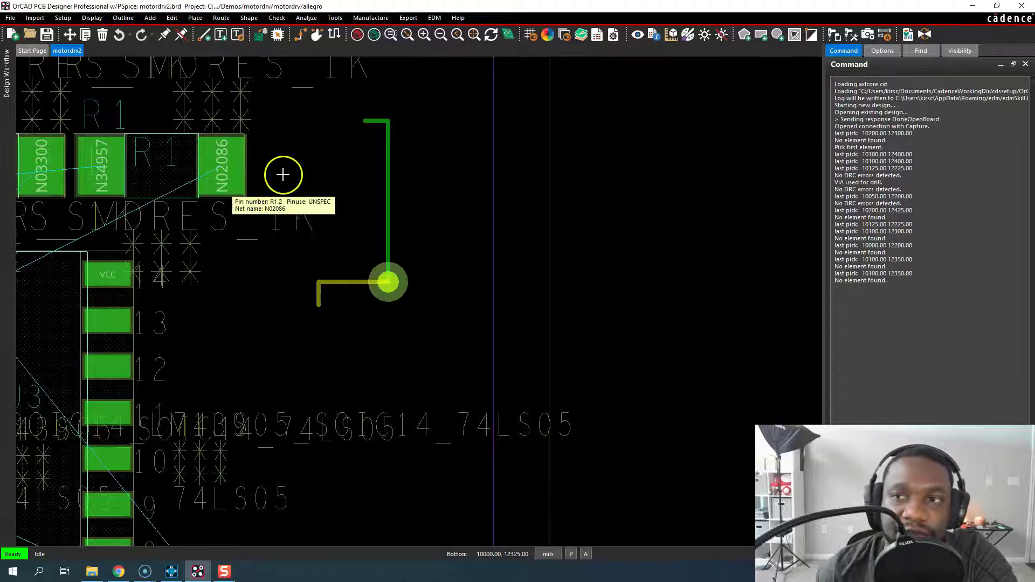
pyautogui.click(395, 92)
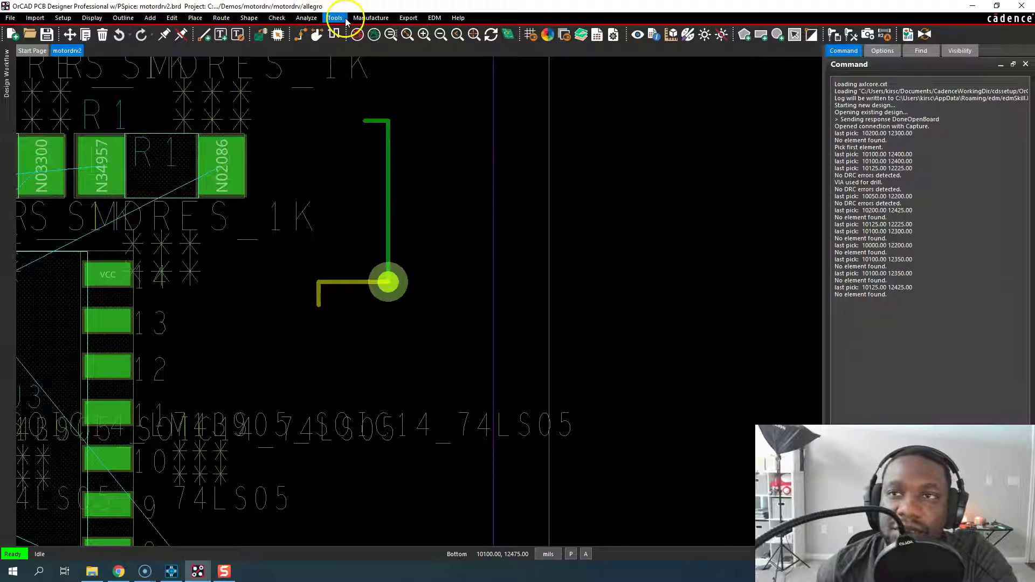
pyautogui.click(434, 141)
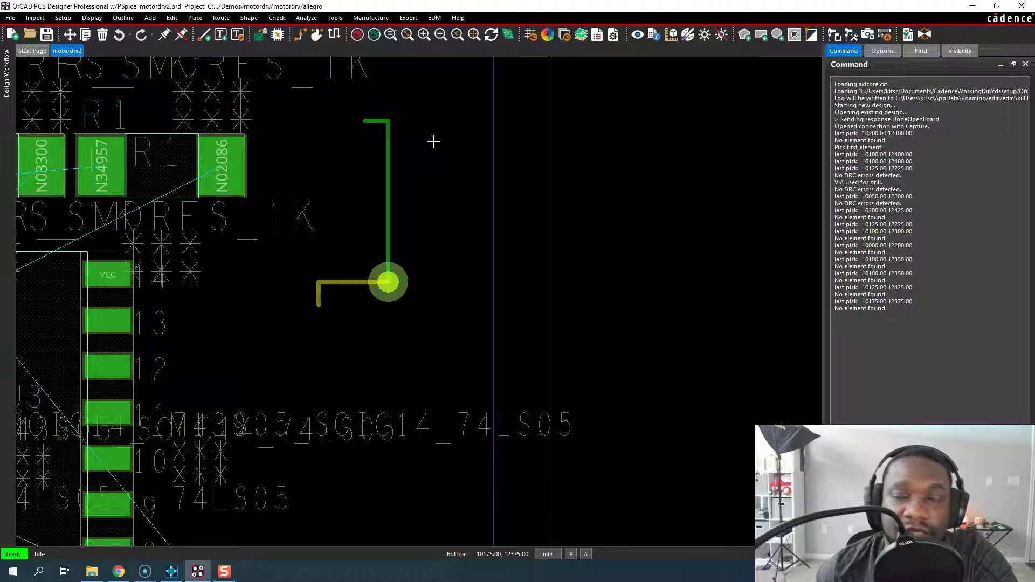
pyautogui.click(435, 138)
pyautogui.click(63, 17)
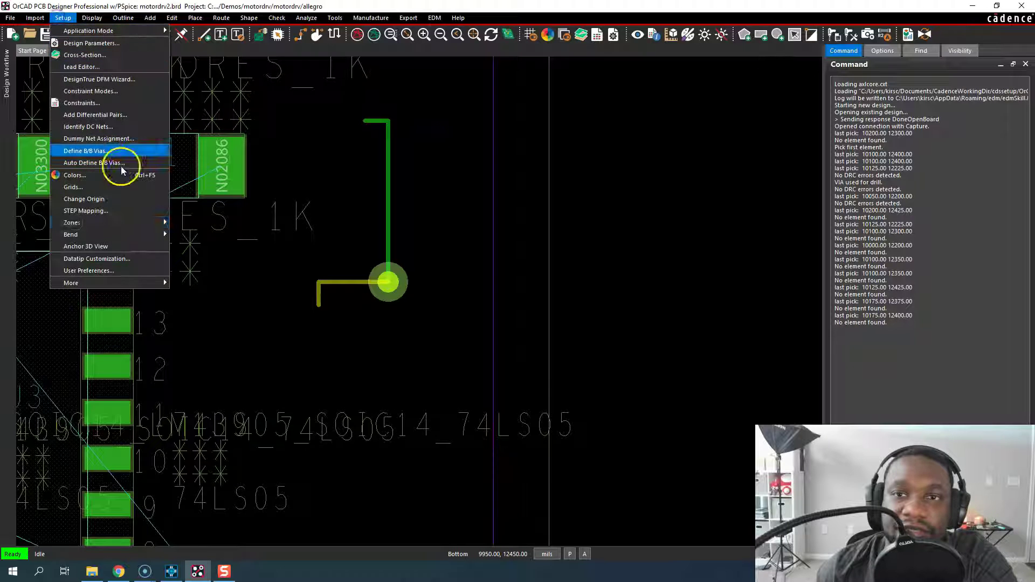
pyautogui.click(127, 269)
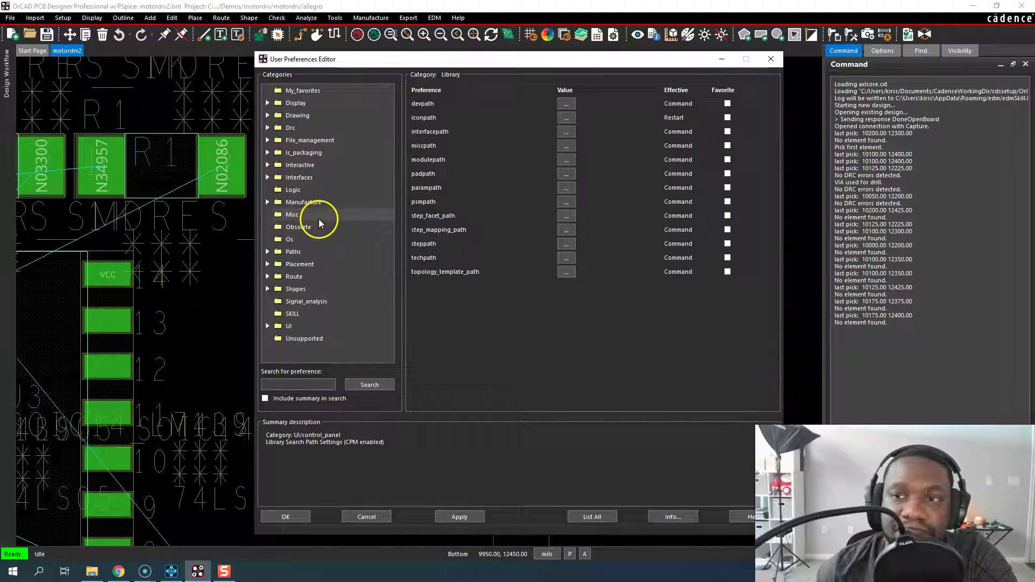
pyautogui.click(268, 251)
pyautogui.click(318, 289)
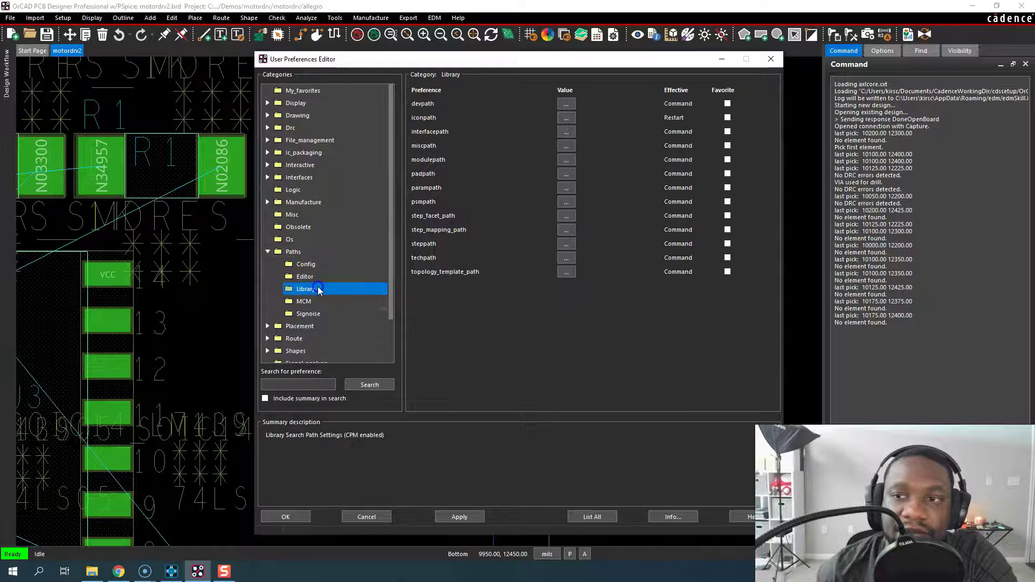
pyautogui.click(565, 174)
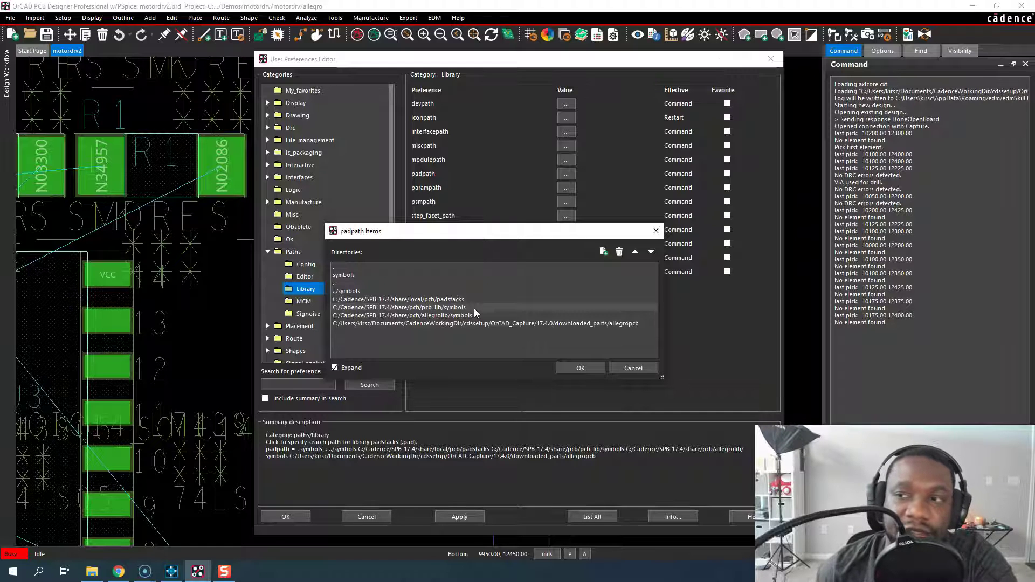
pyautogui.click(474, 308)
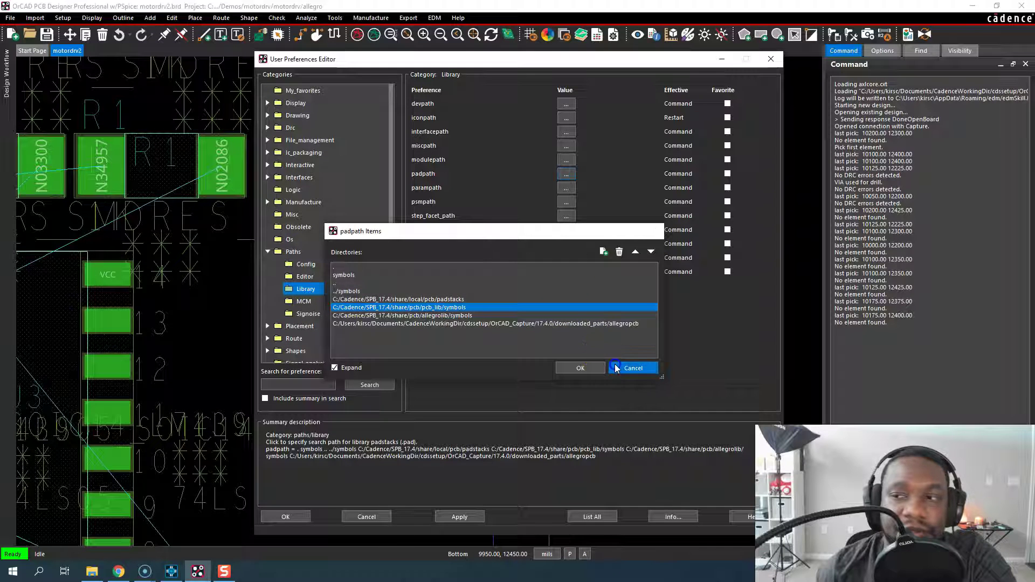
pyautogui.click(631, 368)
pyautogui.click(365, 516)
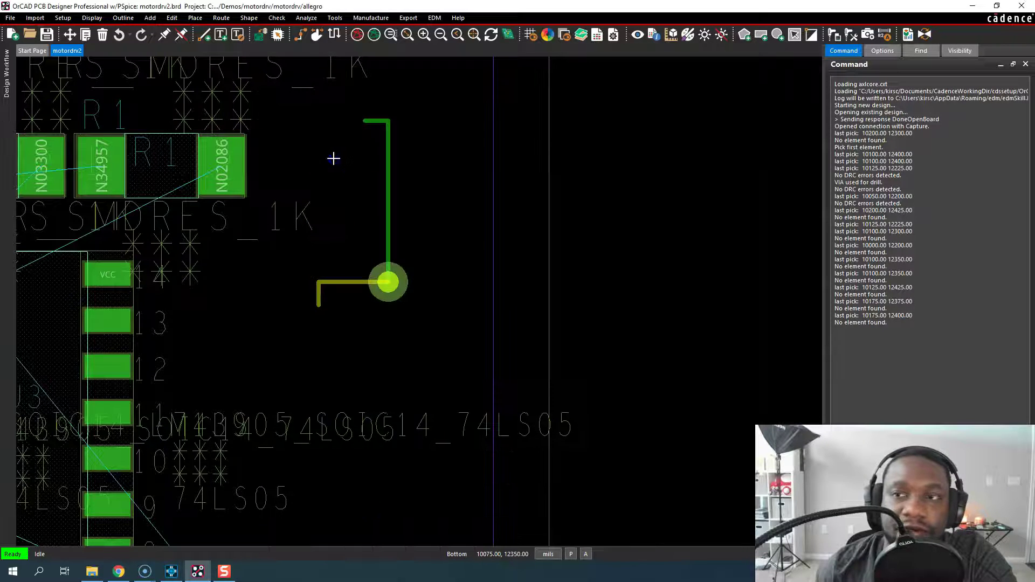
pyautogui.click(333, 158)
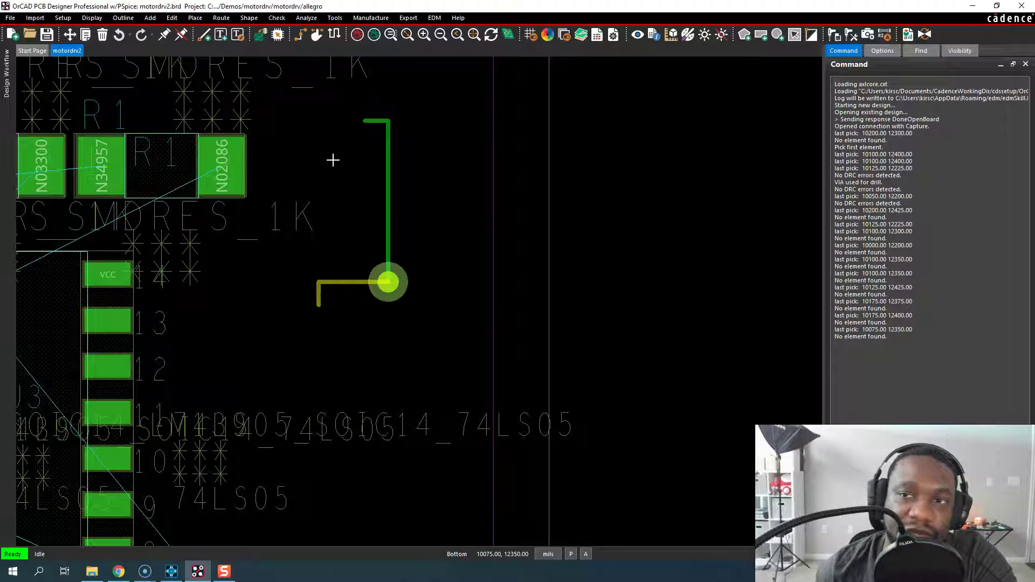
pyautogui.click(328, 153)
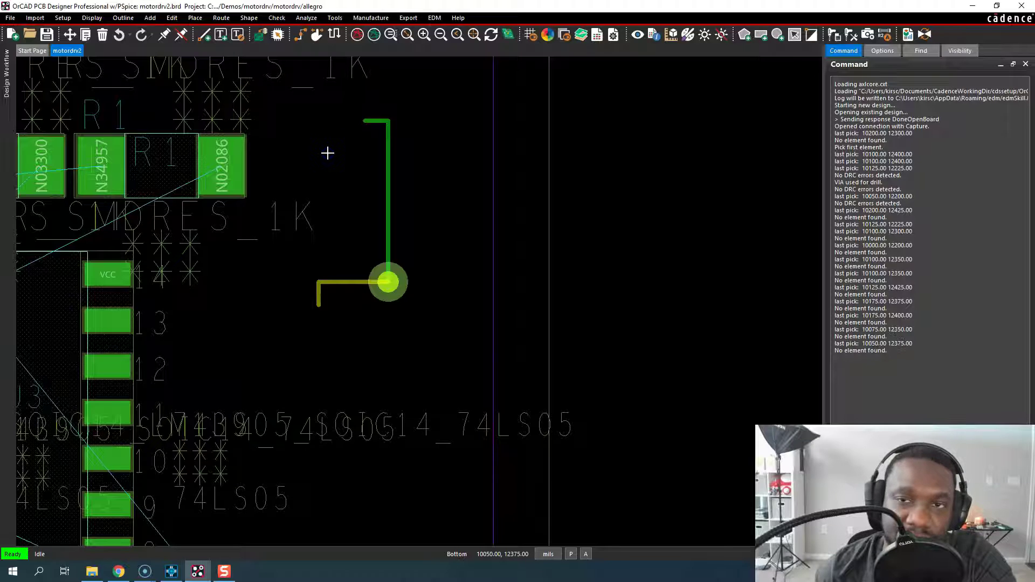
pyautogui.click(324, 155)
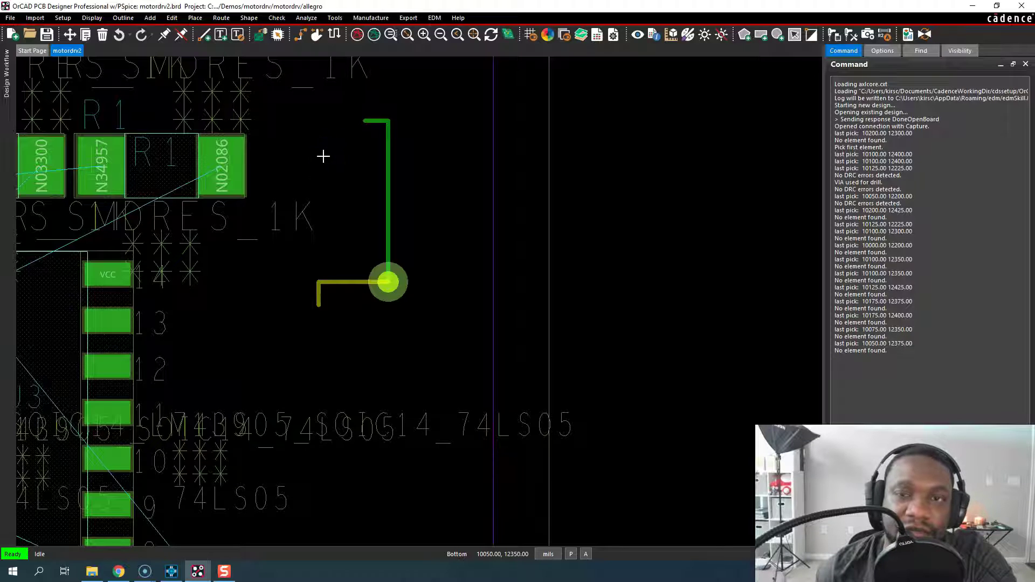